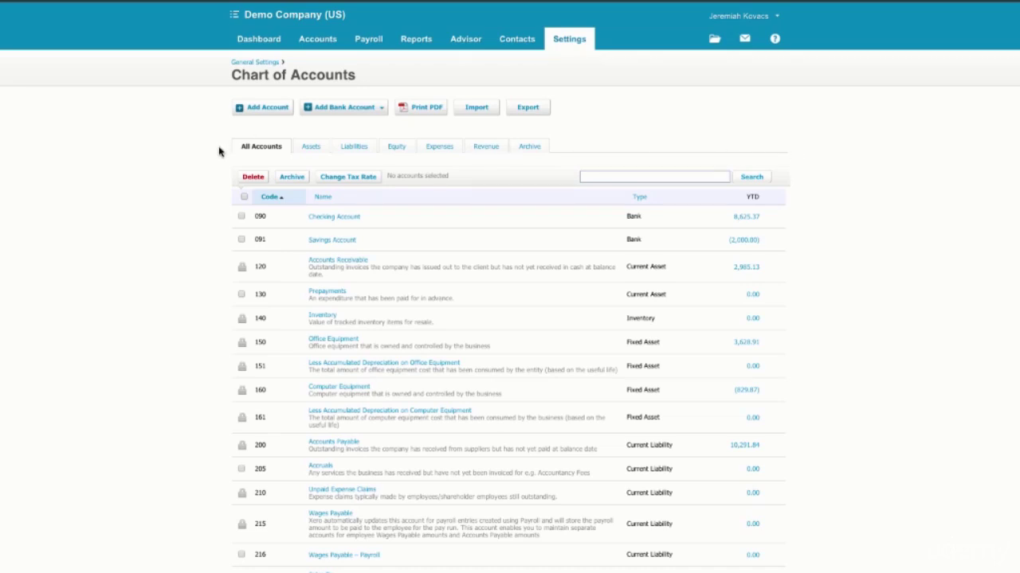
- Review the chart of accounts from the bank accounts to the expense accounts, and view the bank account types that can be added
scroll(219, 152, "down", 2)
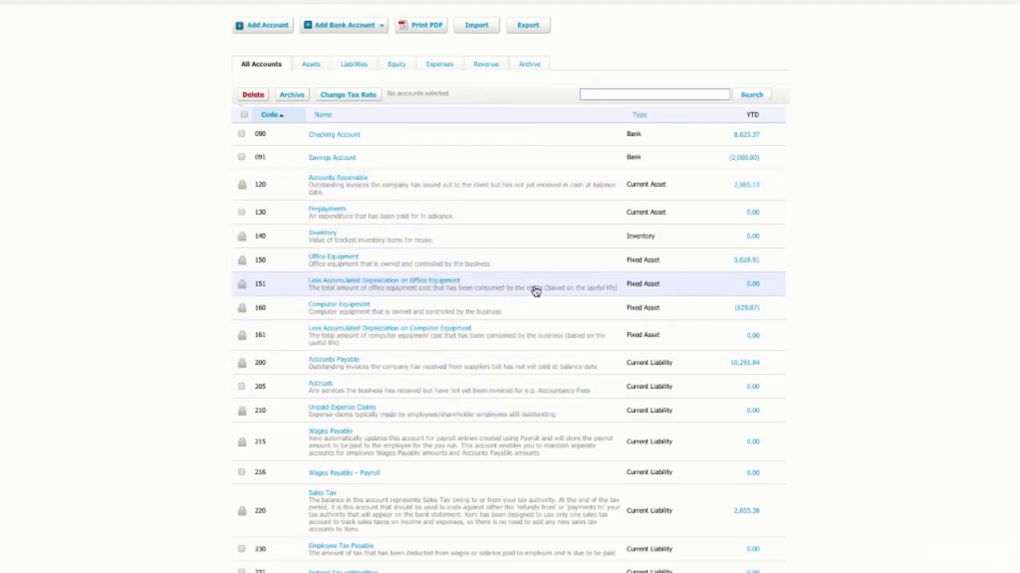
scroll(550, 245, "down", 1)
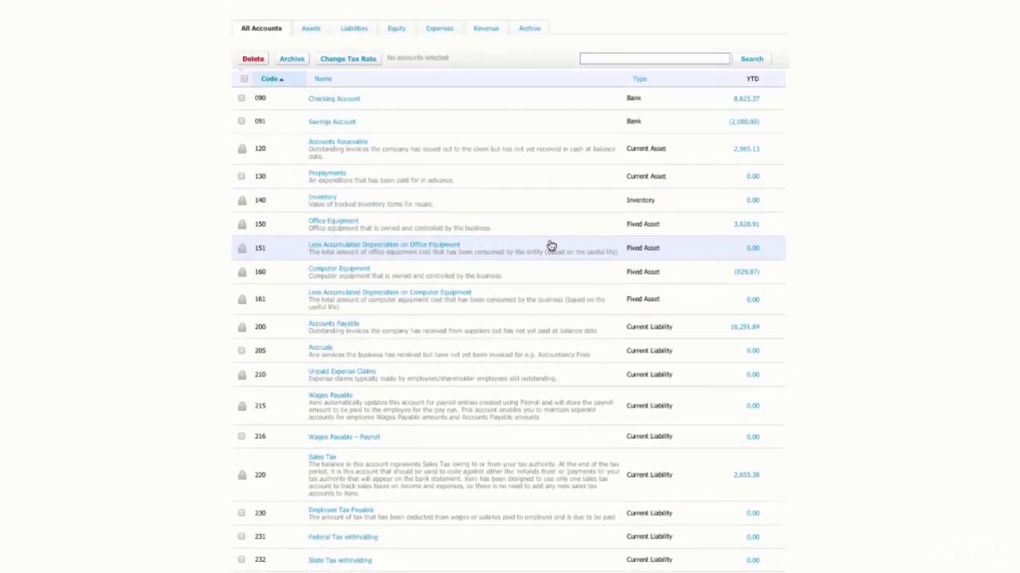
scroll(550, 246, "down", 2)
scroll(550, 246, "down", 3)
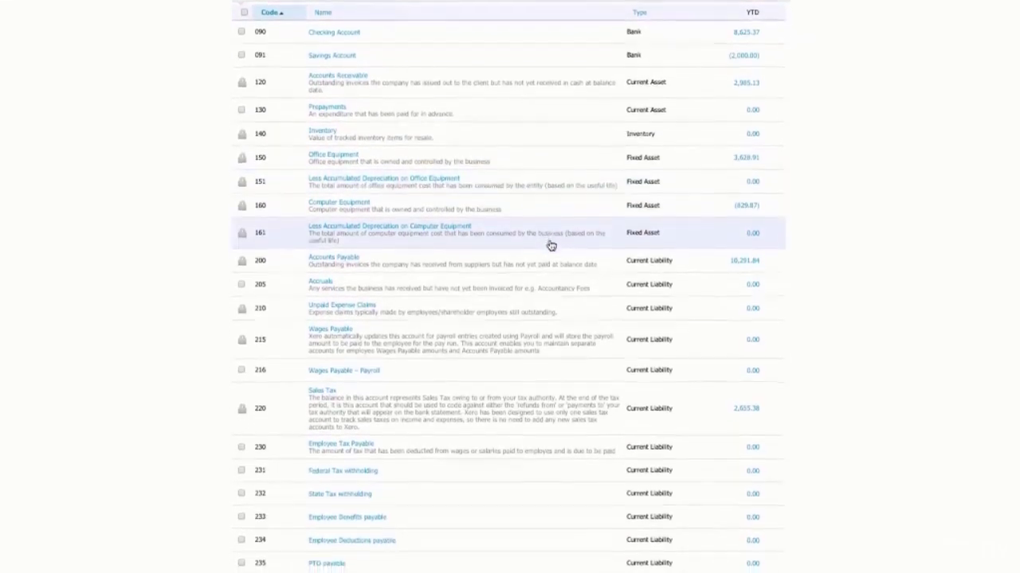
scroll(551, 246, "down", 7)
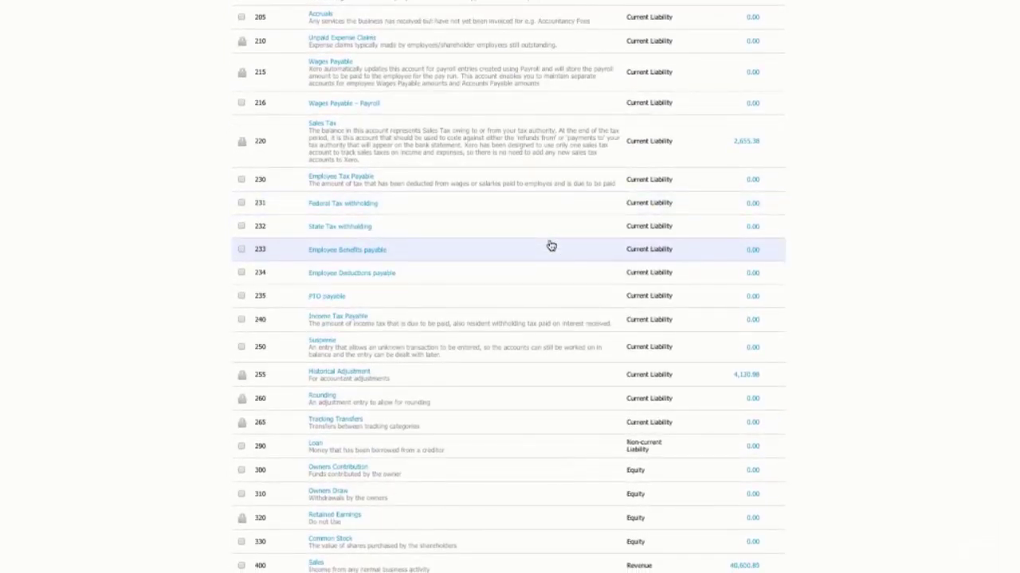
scroll(551, 245, "down", 5)
scroll(551, 245, "down", 6)
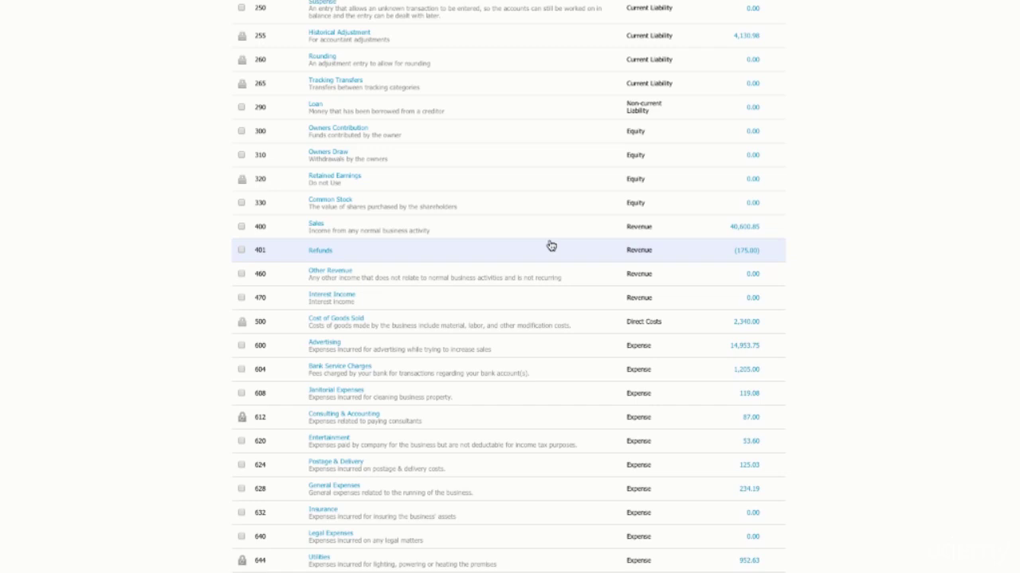
scroll(551, 246, "down", 1)
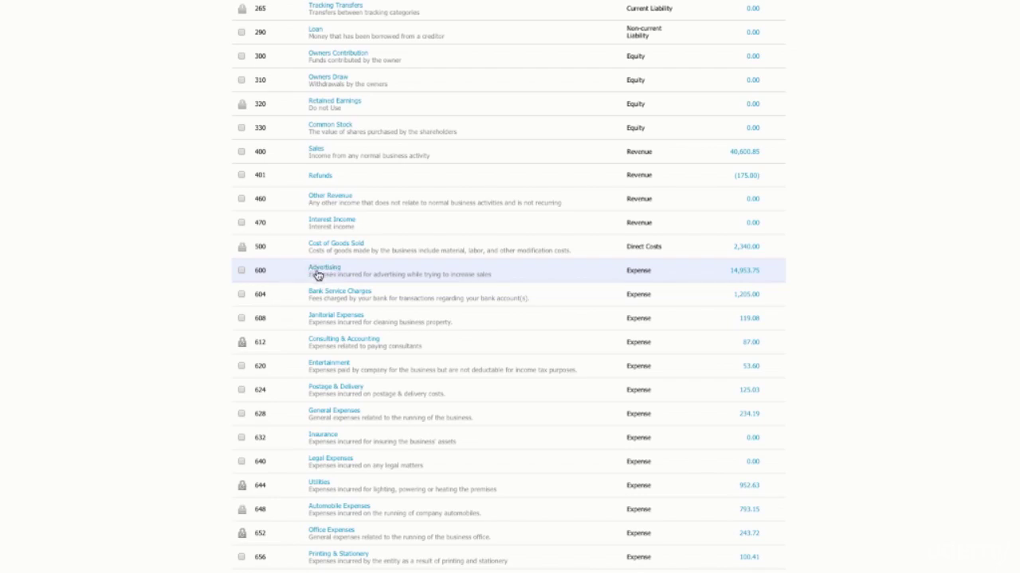
left_click(335, 270)
scroll(579, 303, "up", 5)
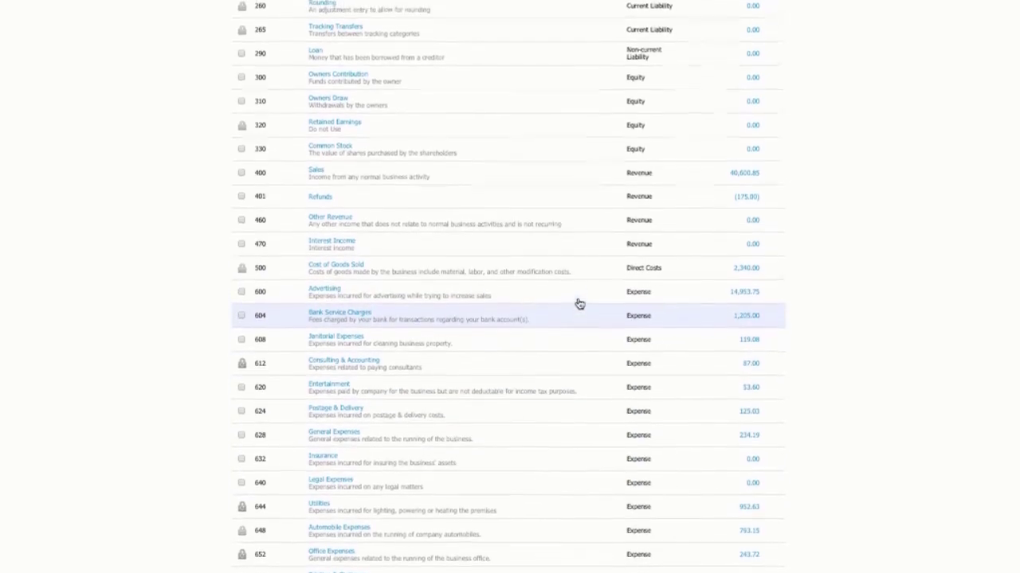
scroll(579, 304, "up", 5)
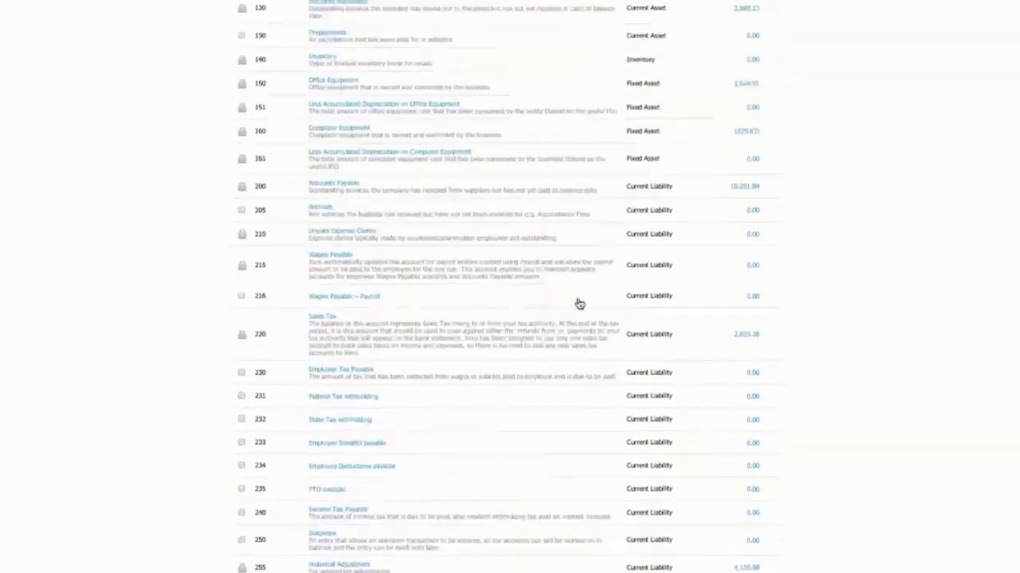
scroll(580, 304, "up", 1)
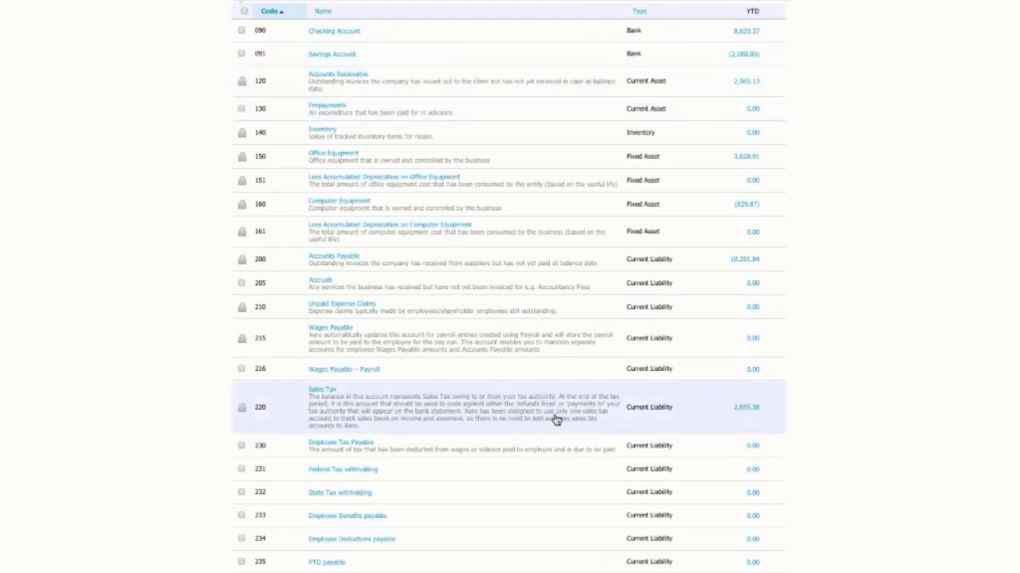
scroll(557, 420, "up", 1)
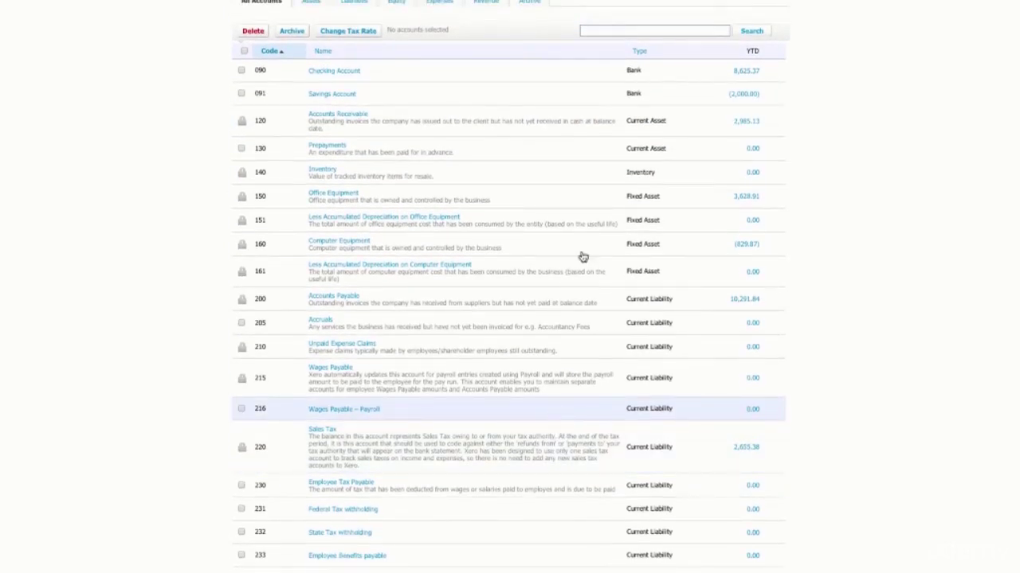
scroll(577, 174, "up", 3)
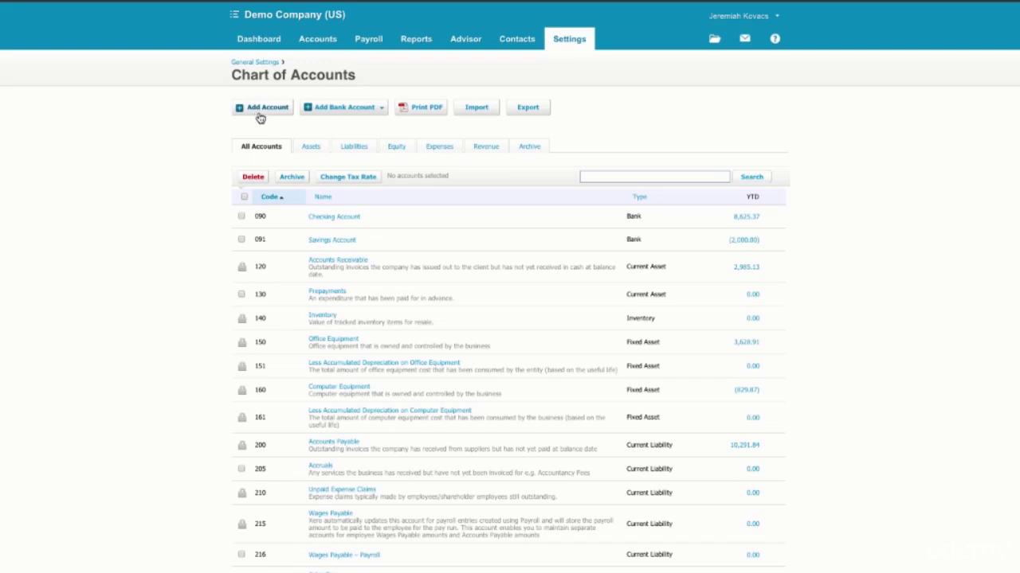
left_click(380, 110)
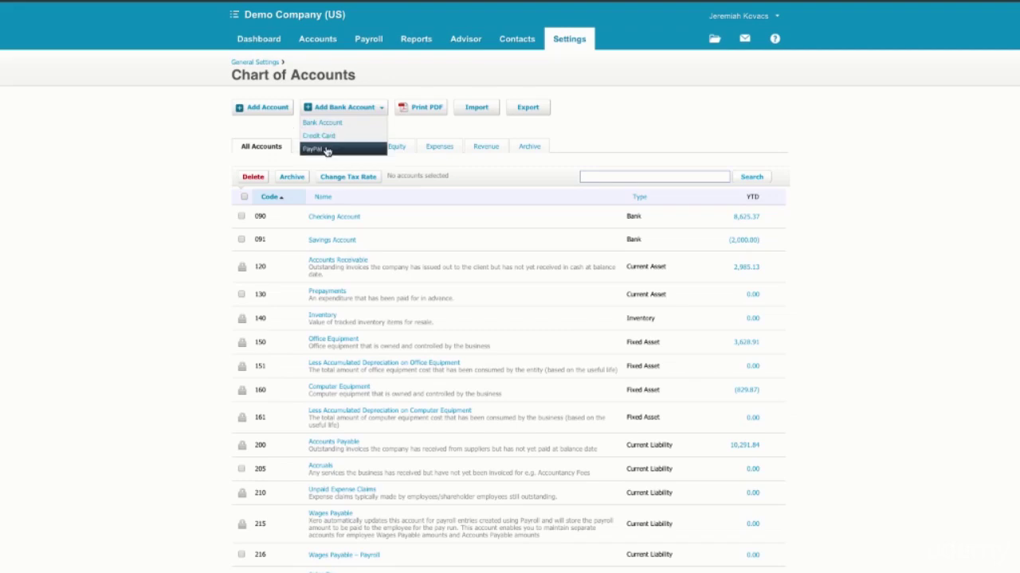
left_click(392, 135)
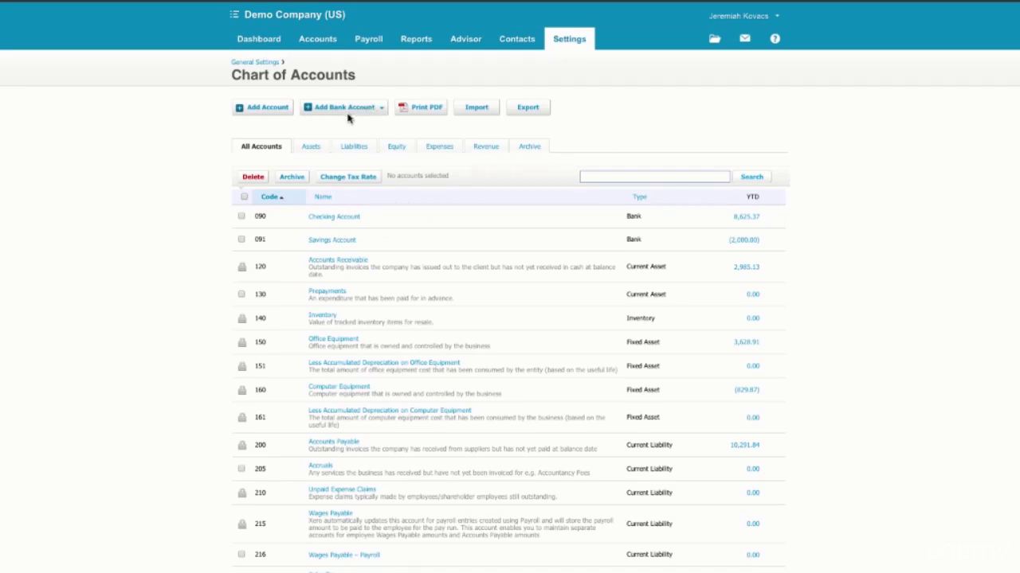
- Start a new account, browse the available account types, and set its type to Expense
left_click(269, 112)
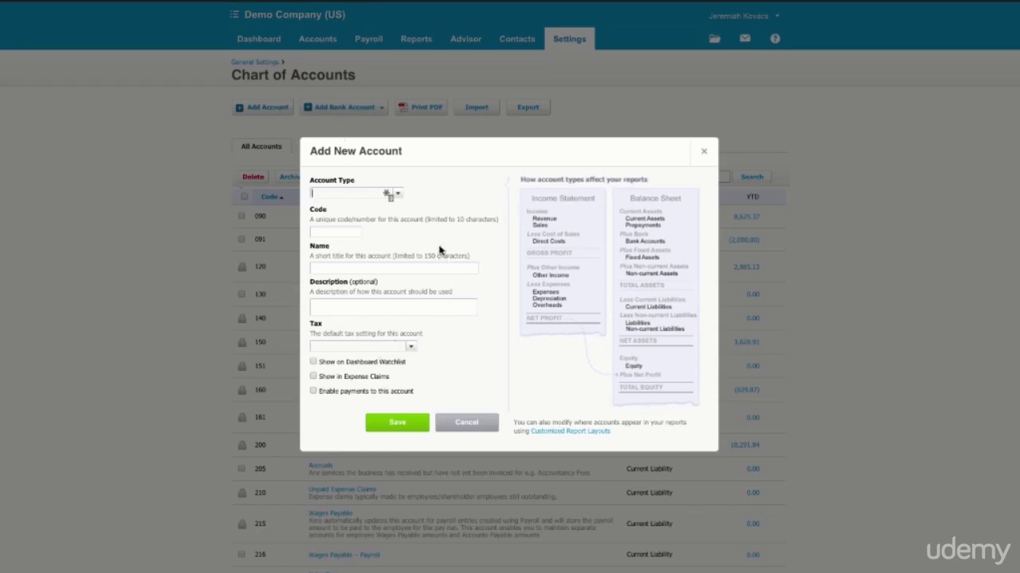
left_click(397, 196)
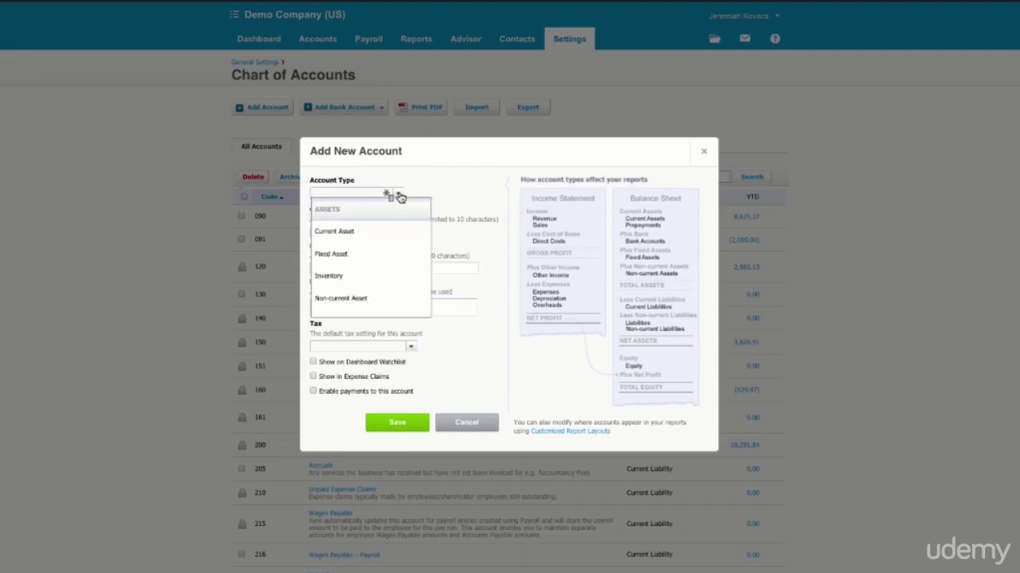
scroll(408, 232, "down", 5)
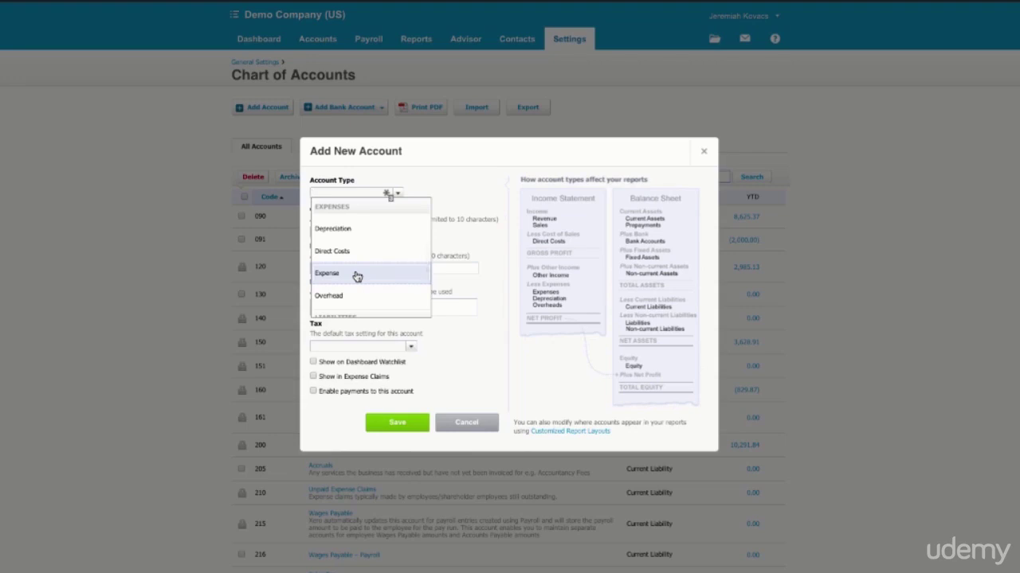
scroll(358, 273, "up", 5)
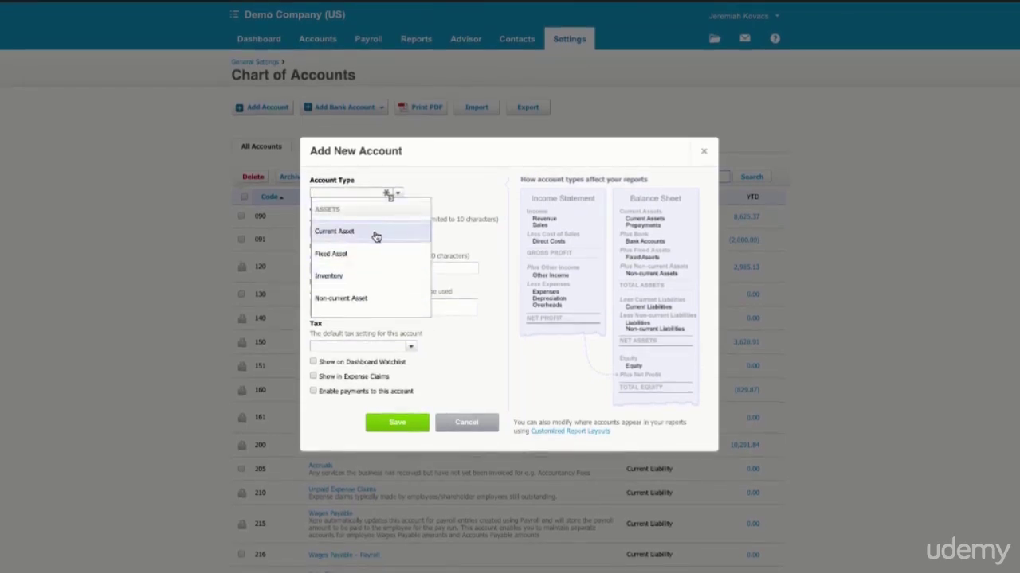
left_click(475, 209)
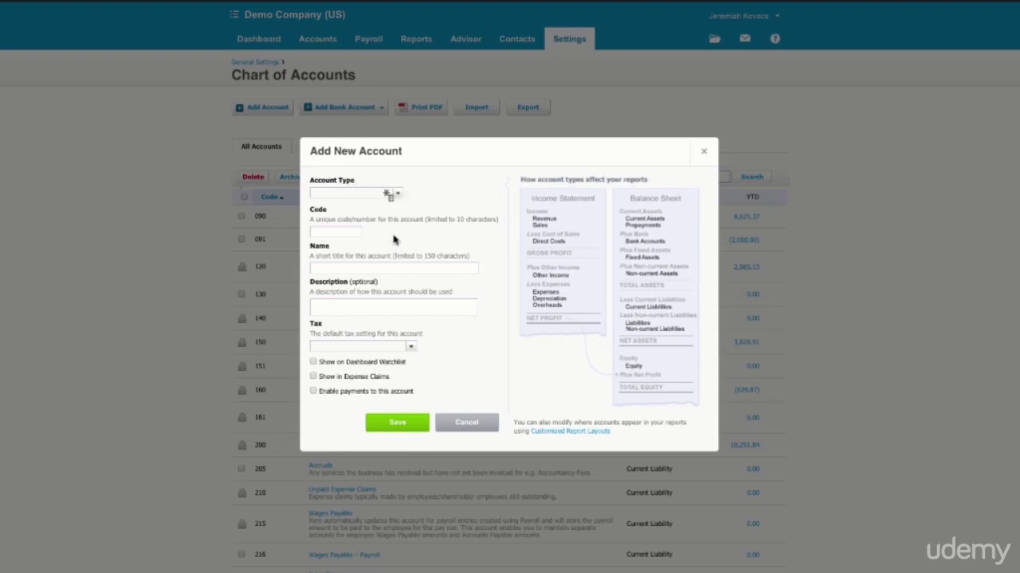
left_click(395, 196)
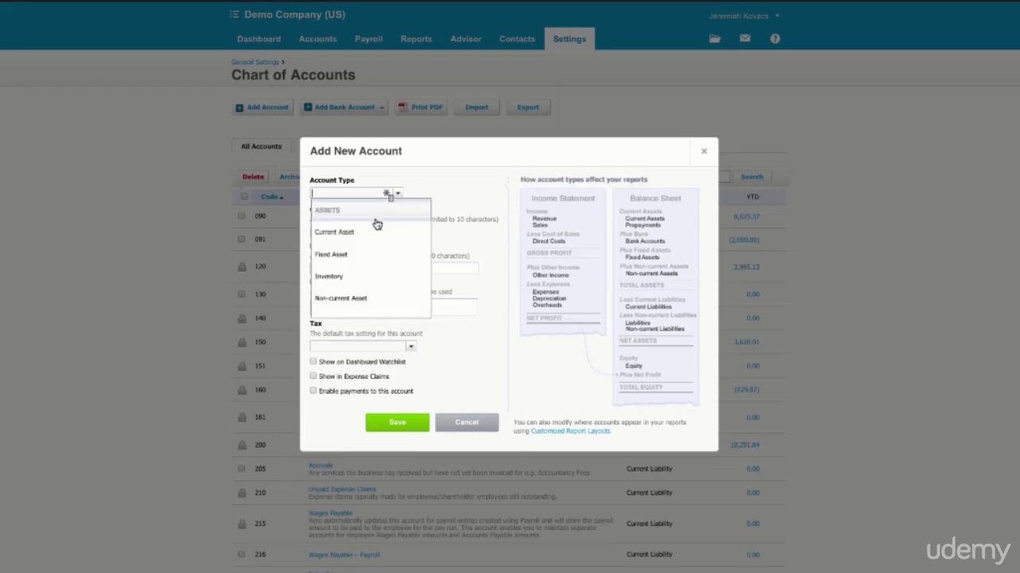
scroll(376, 246, "down", 4)
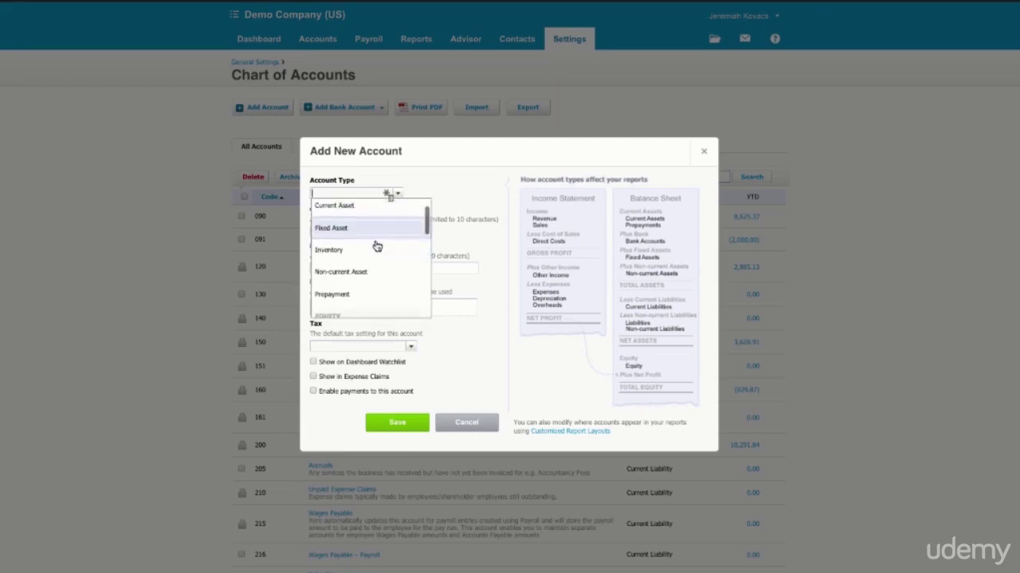
scroll(377, 246, "down", 4)
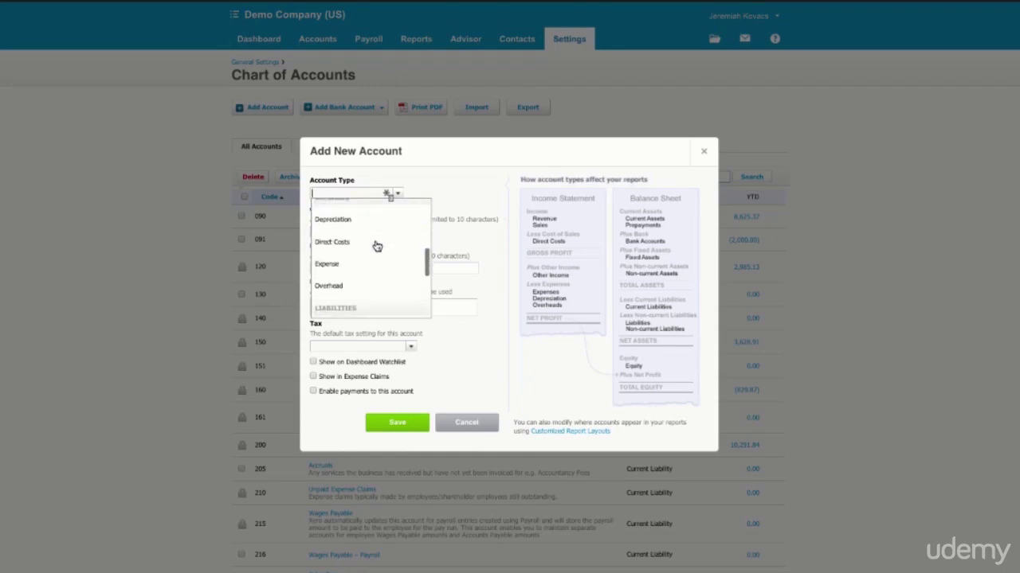
left_click(333, 262)
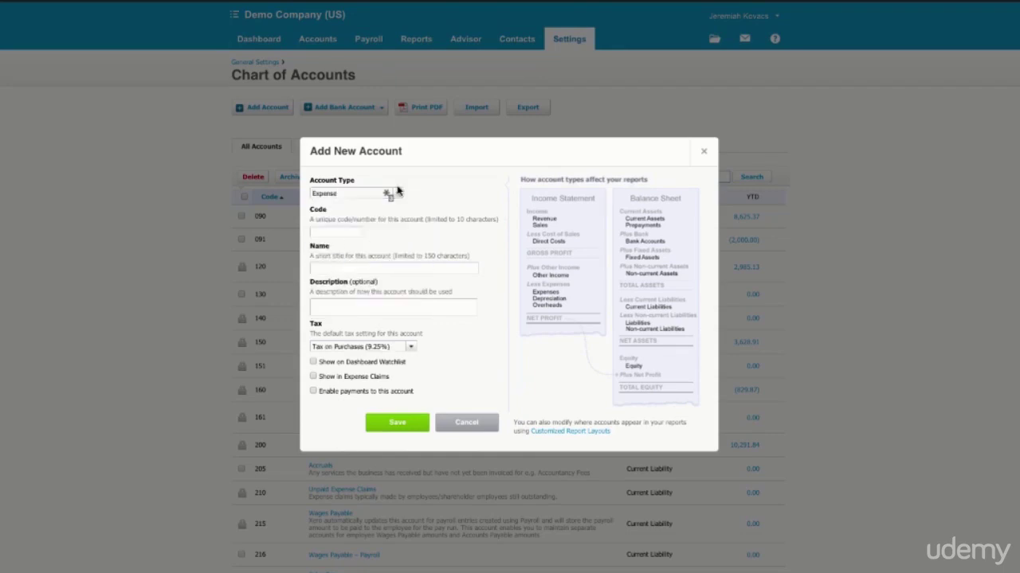
- Enter the unused expense code 602 and the name Google Advertising for the new account
left_click(336, 233)
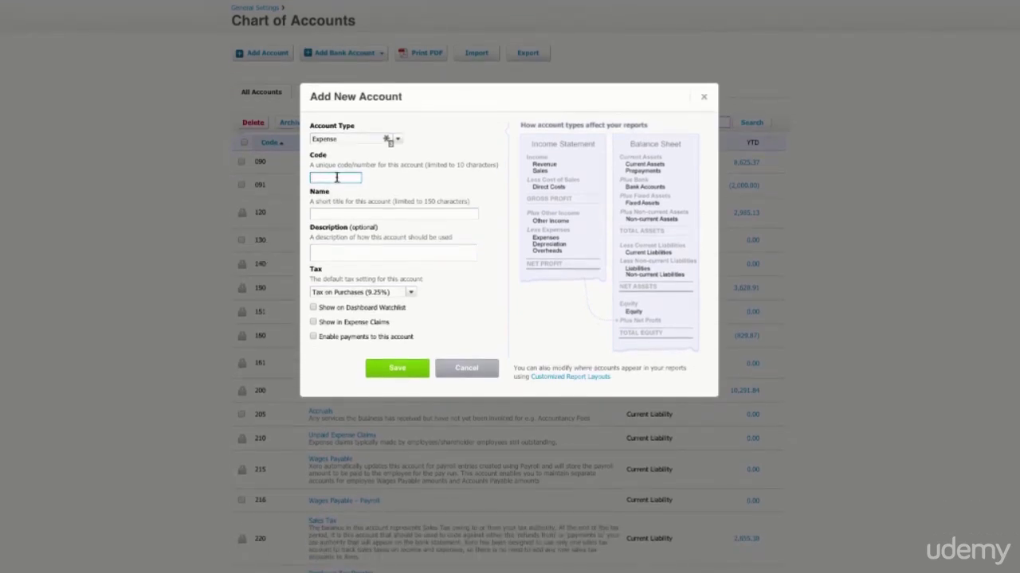
scroll(267, 292, "down", 6)
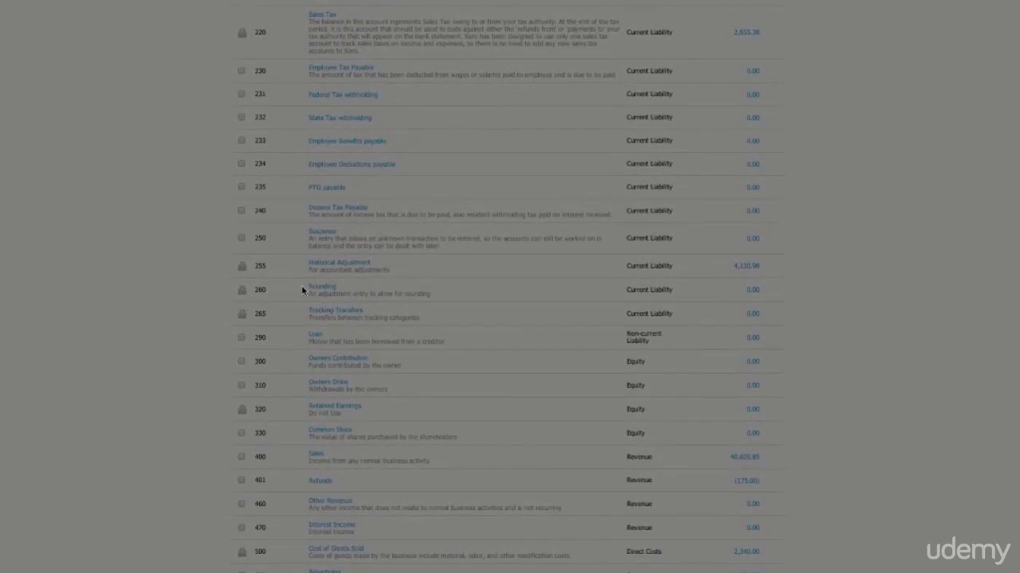
scroll(303, 290, "down", 5)
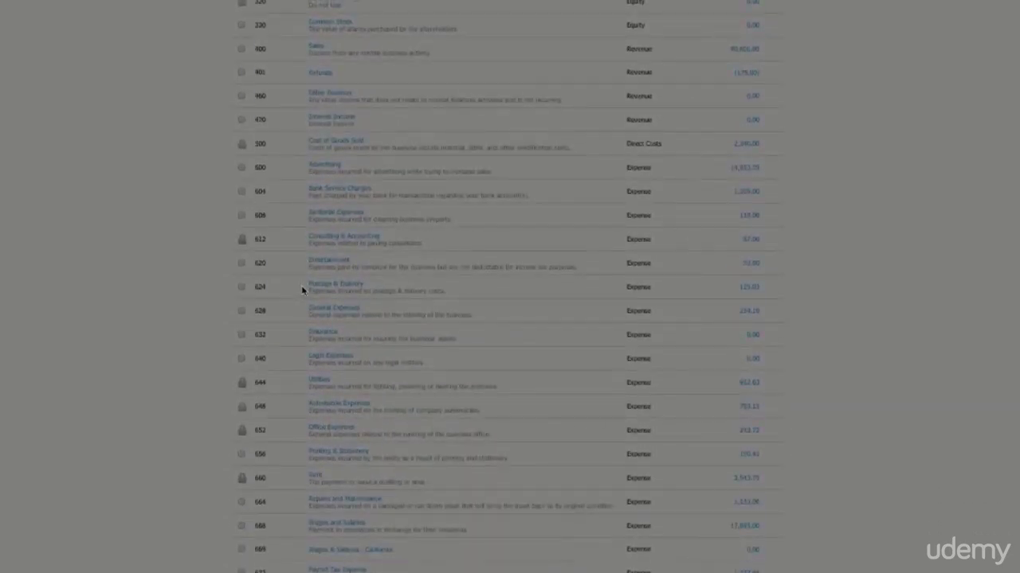
scroll(323, 165, "up", 11)
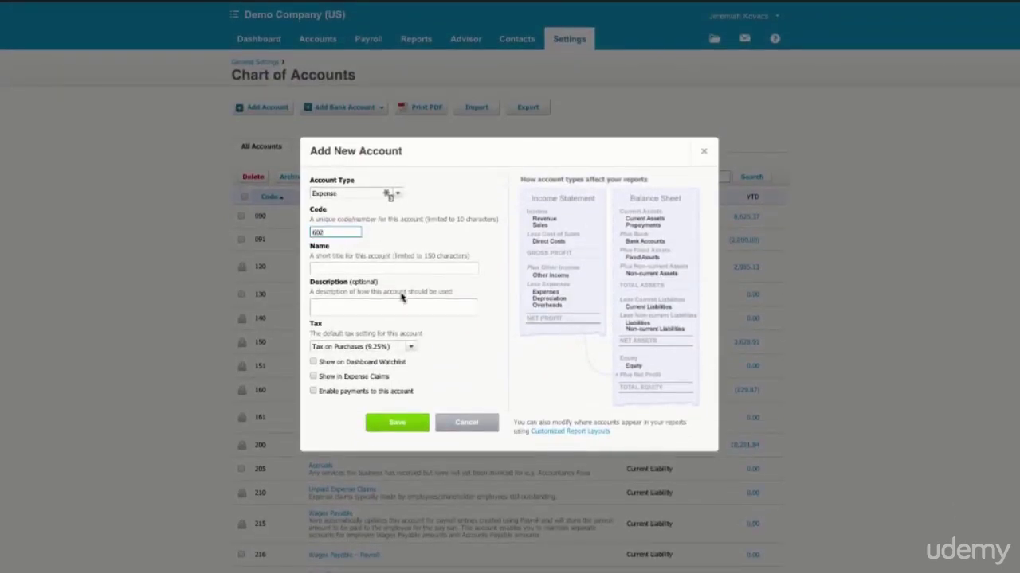
left_click(411, 270)
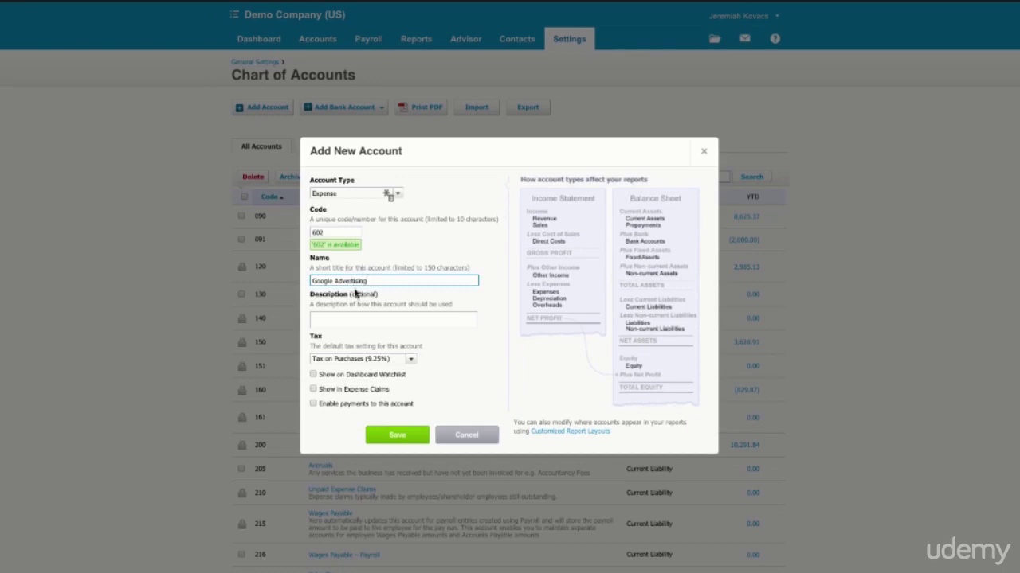
- Leave the description blank and set the new account's default tax to Tax on Purchases (0%)
left_click(356, 317)
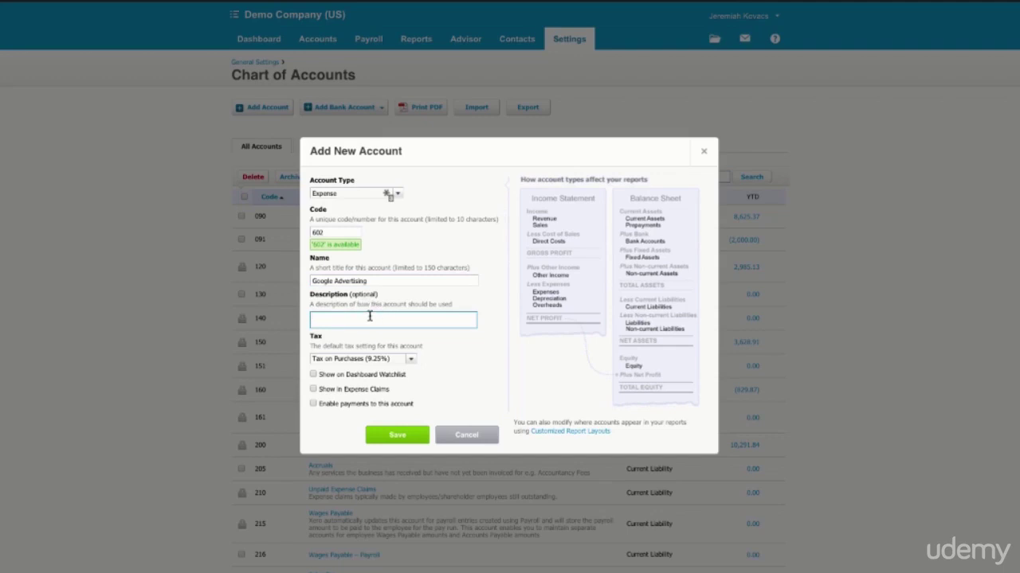
scroll(368, 316, "down", 1)
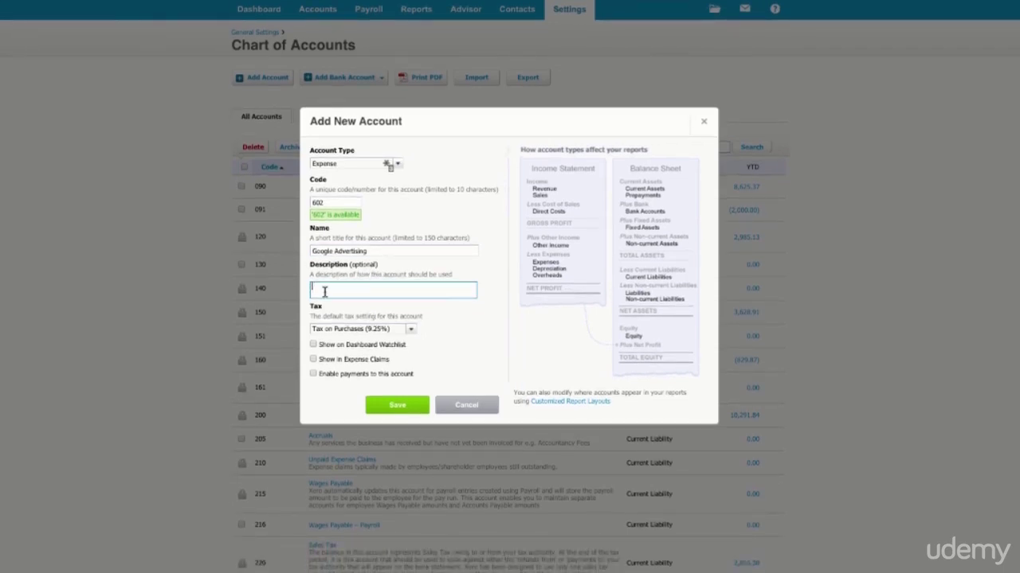
left_click(412, 330)
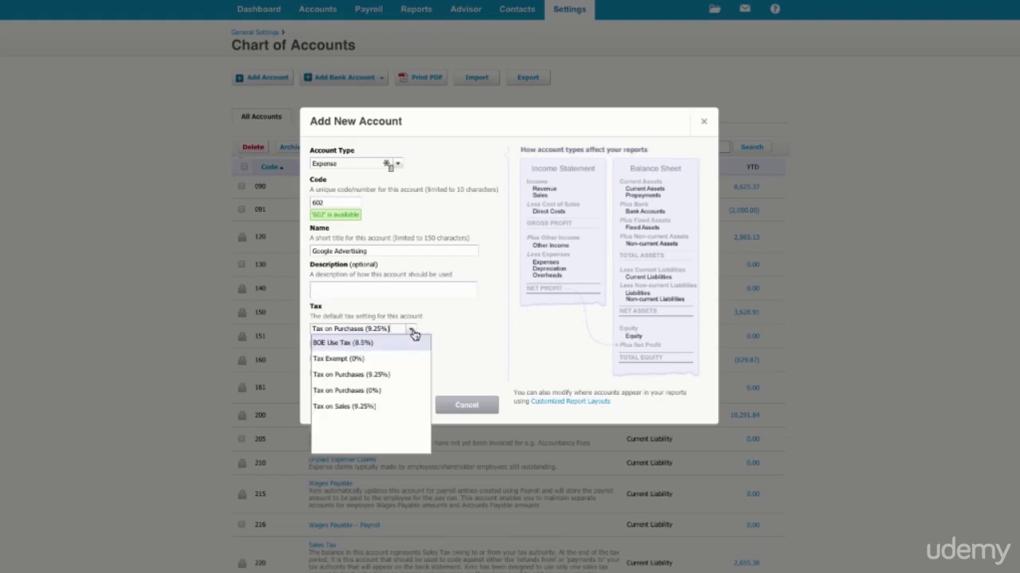
left_click(347, 393)
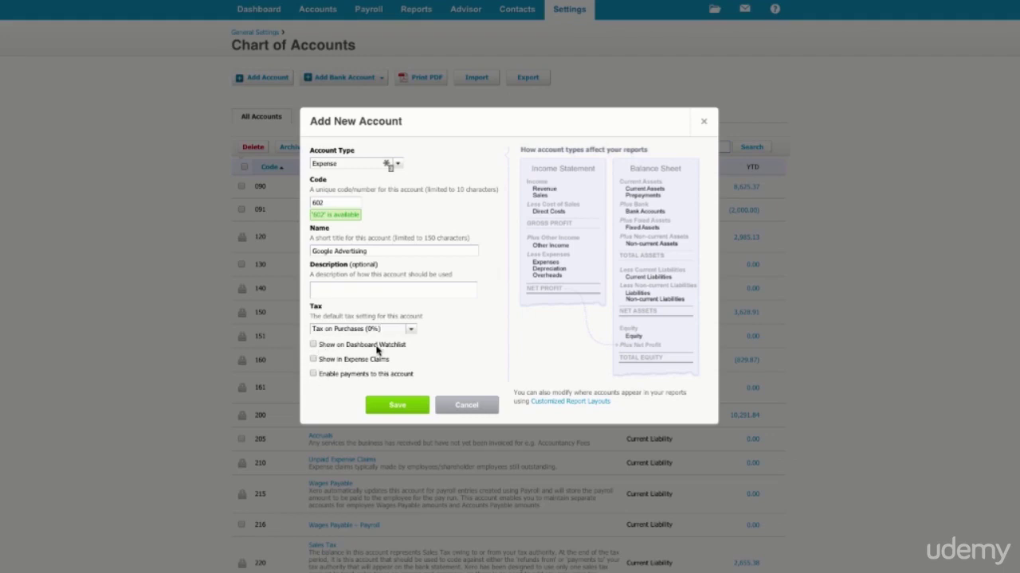
- Enable the dashboard watchlist and payments for the new account, keep it out of expense claims, and save it
left_click(314, 345)
left_click(313, 346)
left_click(316, 359)
left_click(314, 360)
left_click(313, 375)
left_click(313, 345)
left_click(398, 406)
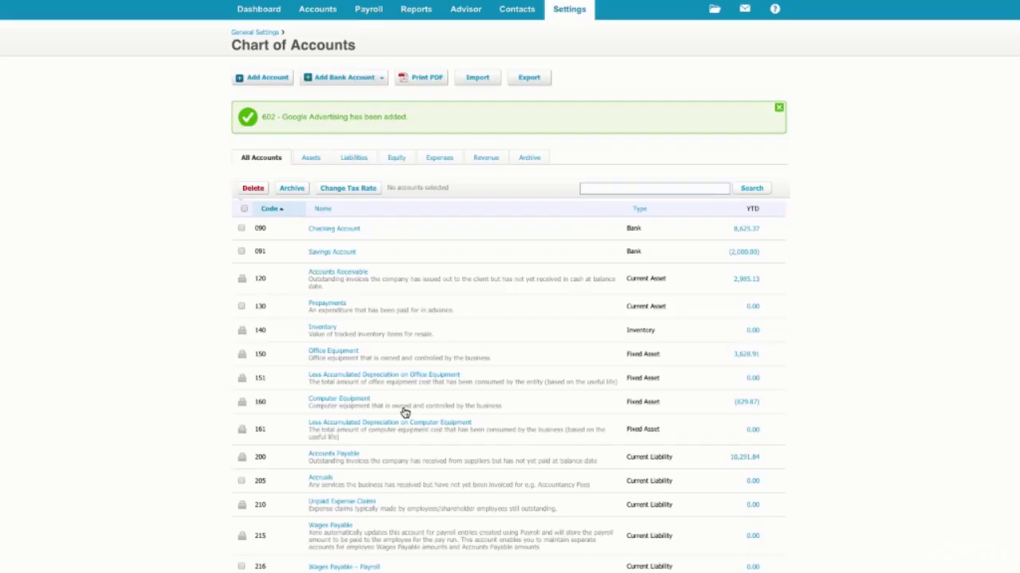
- Locate the new 602 Google Advertising account among the expense accounts in the list
scroll(522, 309, "down", 1)
scroll(522, 309, "down", 10)
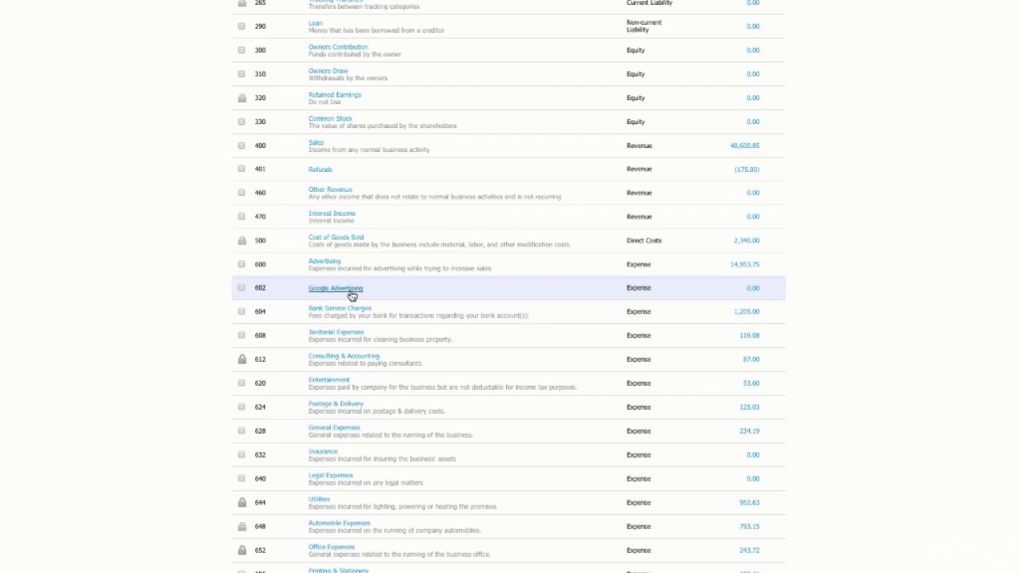
scroll(454, 303, "up", 5)
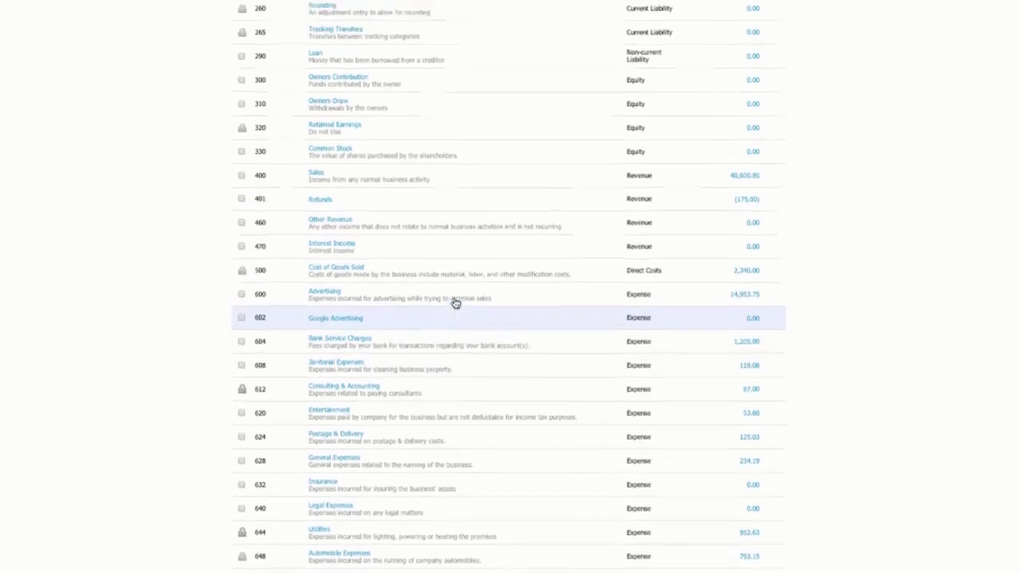
- Select the 205 Accruals account in the list and clear its selection again
scroll(455, 303, "up", 7)
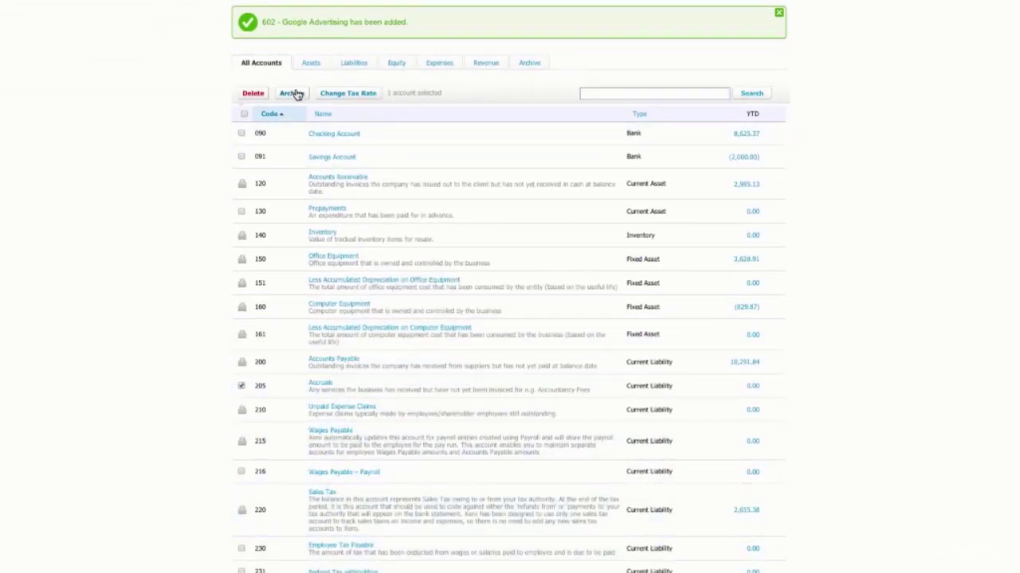
left_click(242, 387)
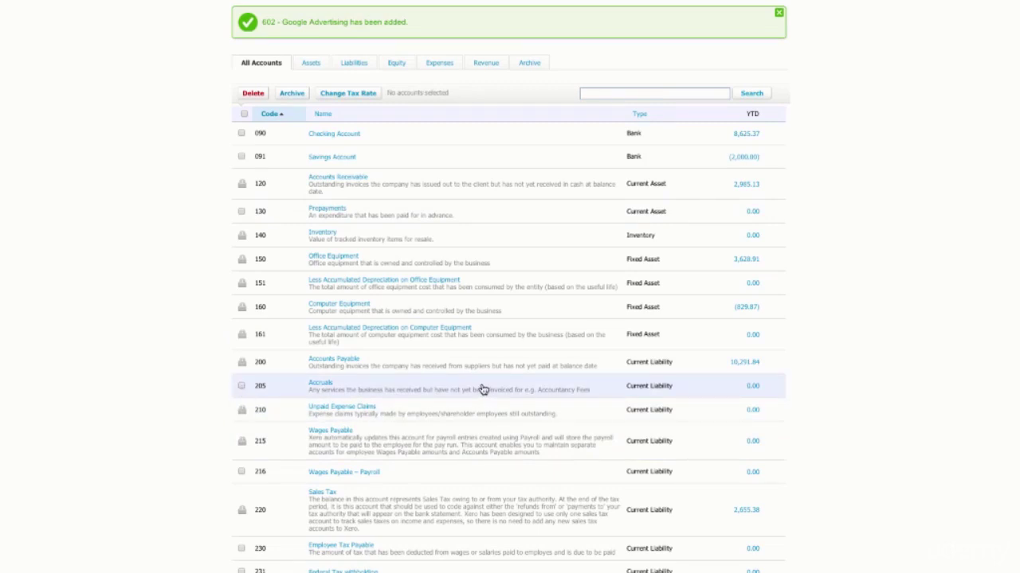
scroll(483, 390, "up", 3)
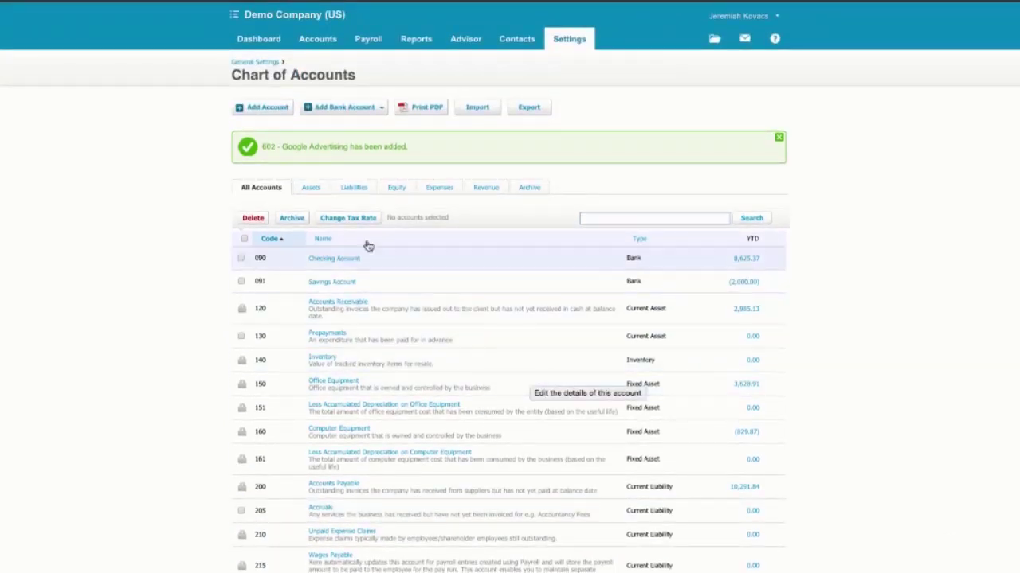